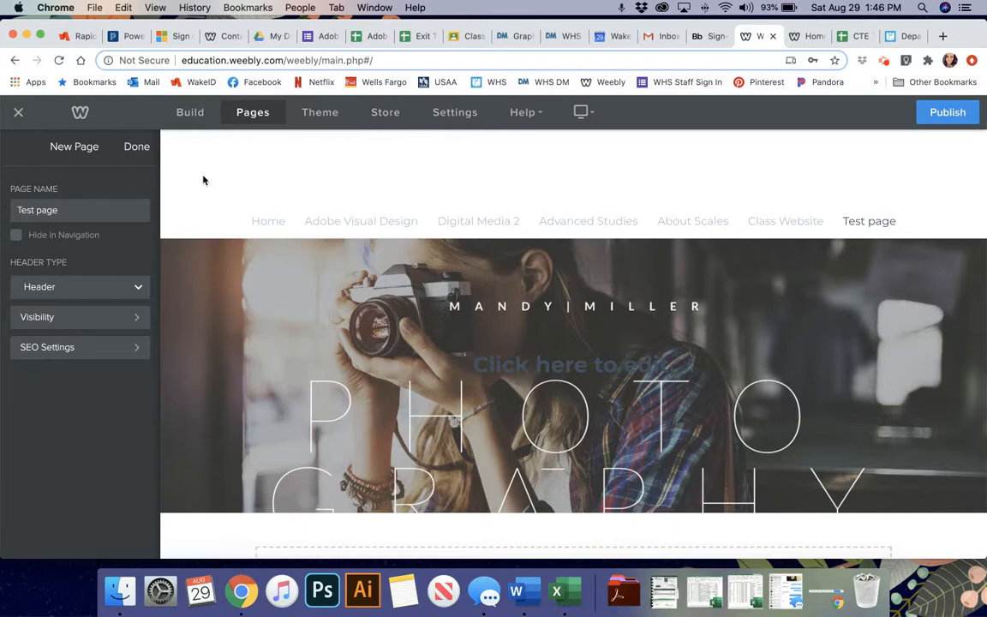
Try the Splash header type on the Test page and return it to Header.
scroll(204, 180, "down", 2)
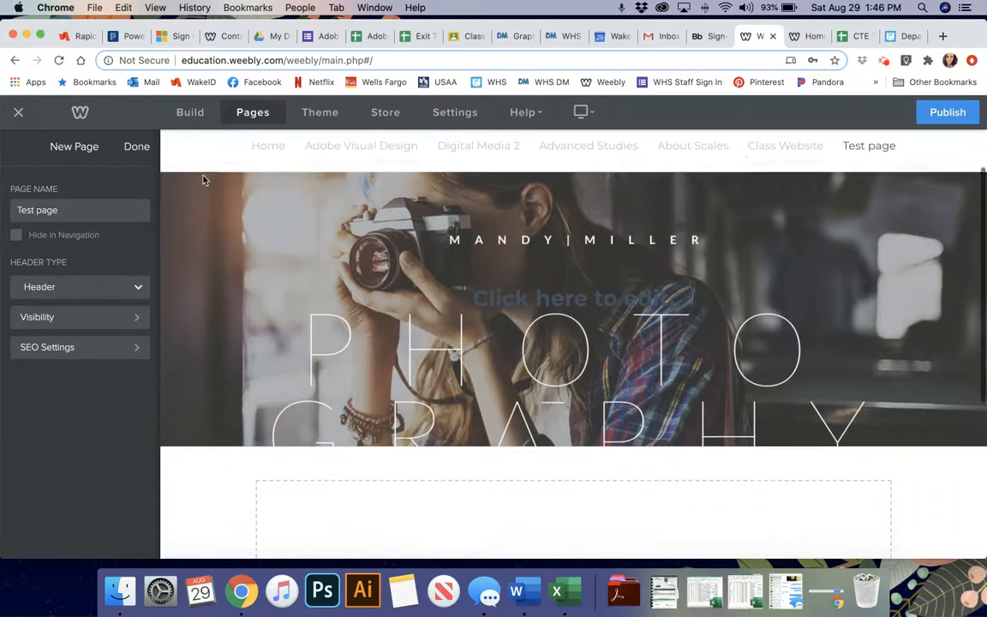
scroll(203, 178, "up", 2)
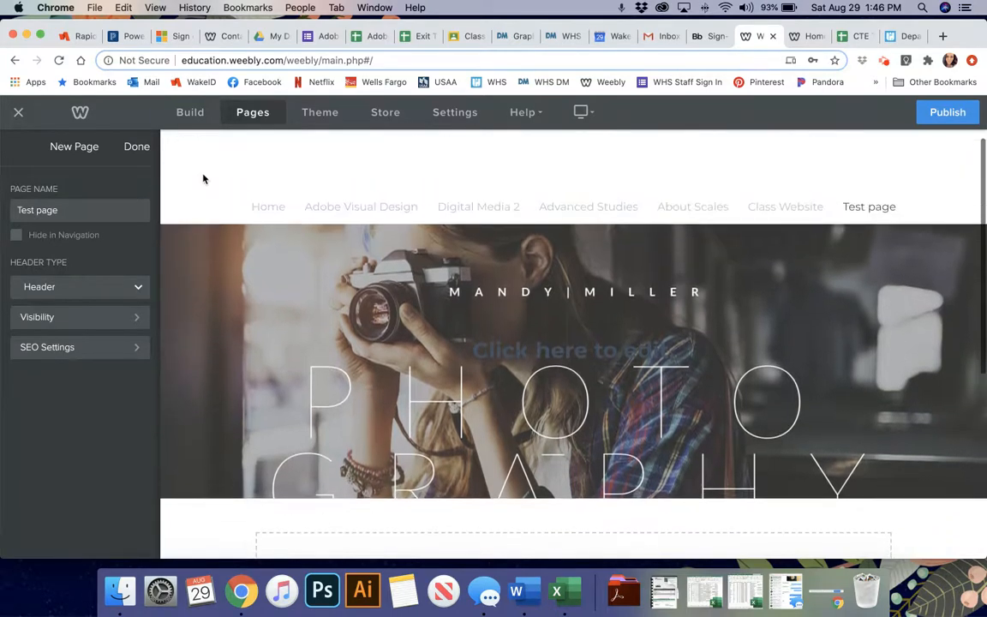
left_click(68, 286)
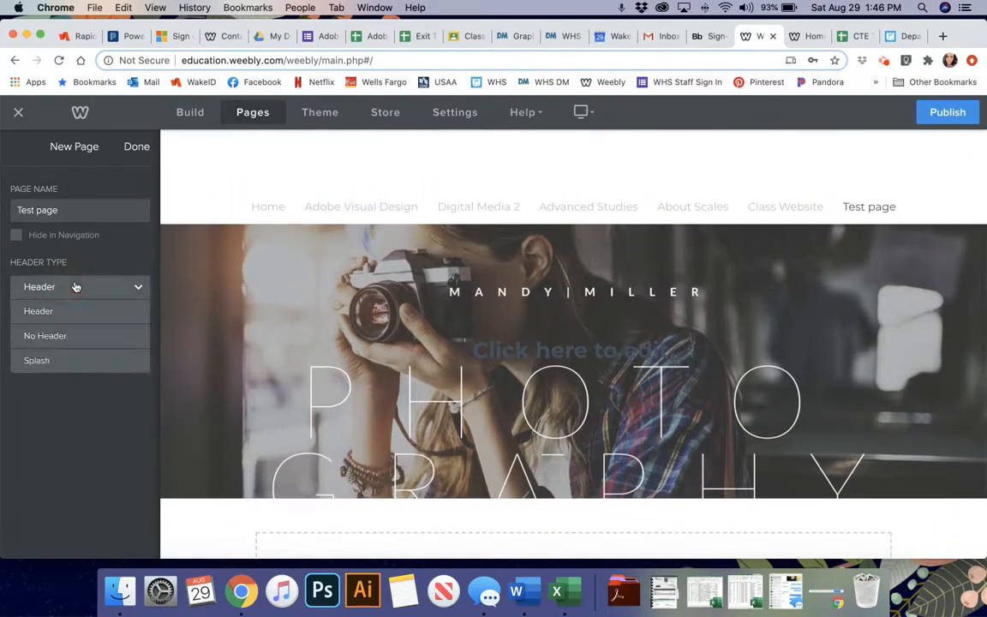
left_click(56, 366)
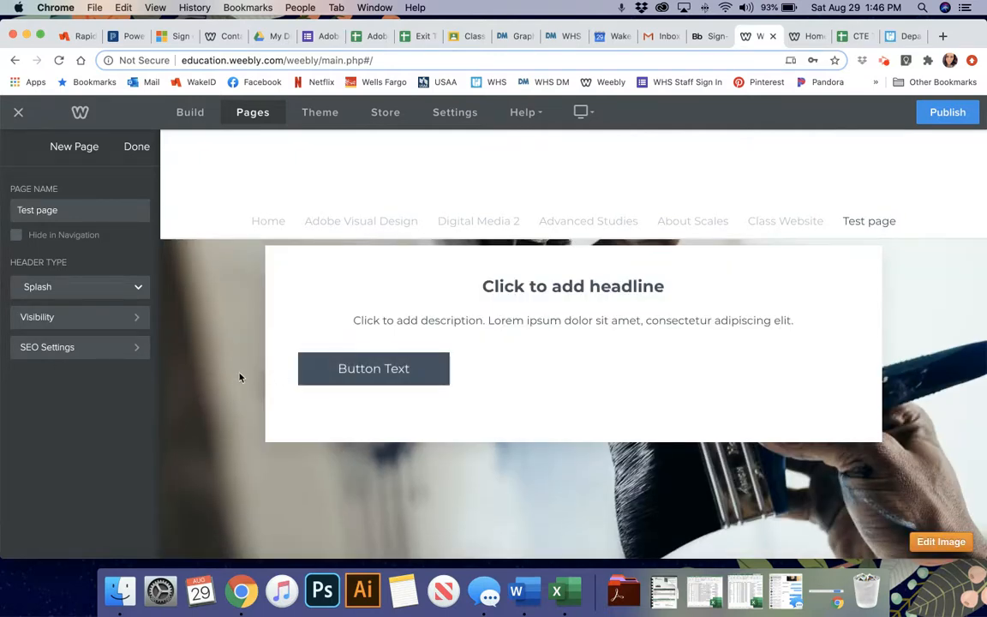
left_click(90, 286)
left_click(80, 312)
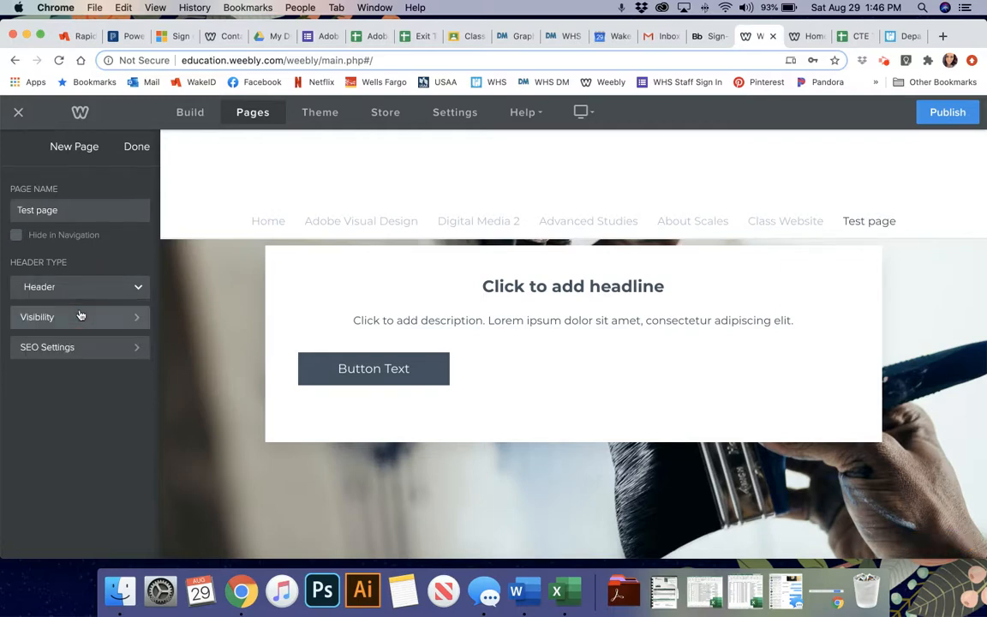
Replace the header's background image with the site owner's Color Pop banner PNG from the Desktop.
scroll(386, 287, "down", 2)
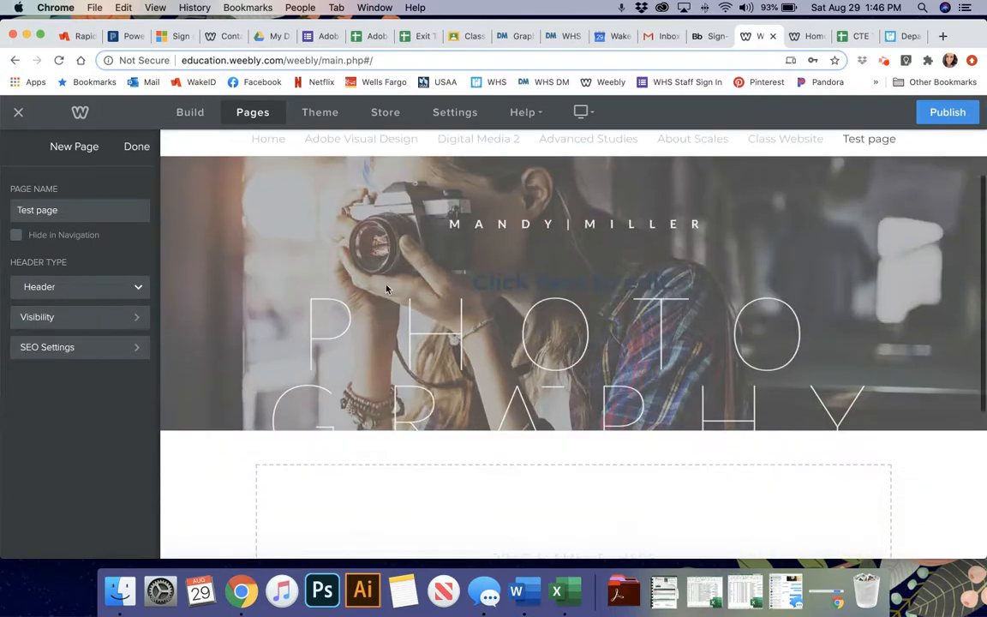
scroll(386, 289, "up", 1)
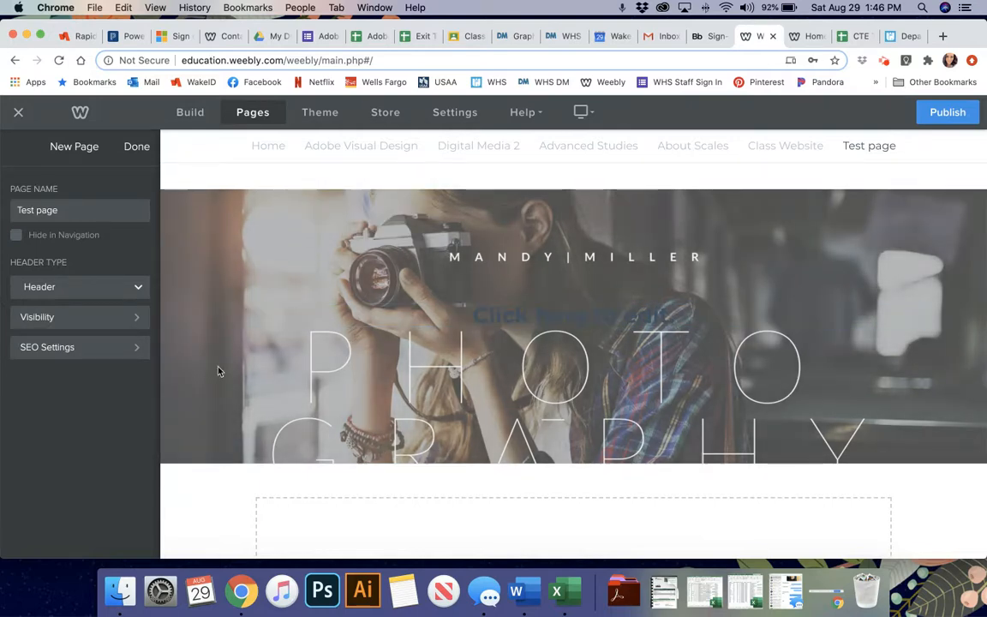
mouse_move(234, 400)
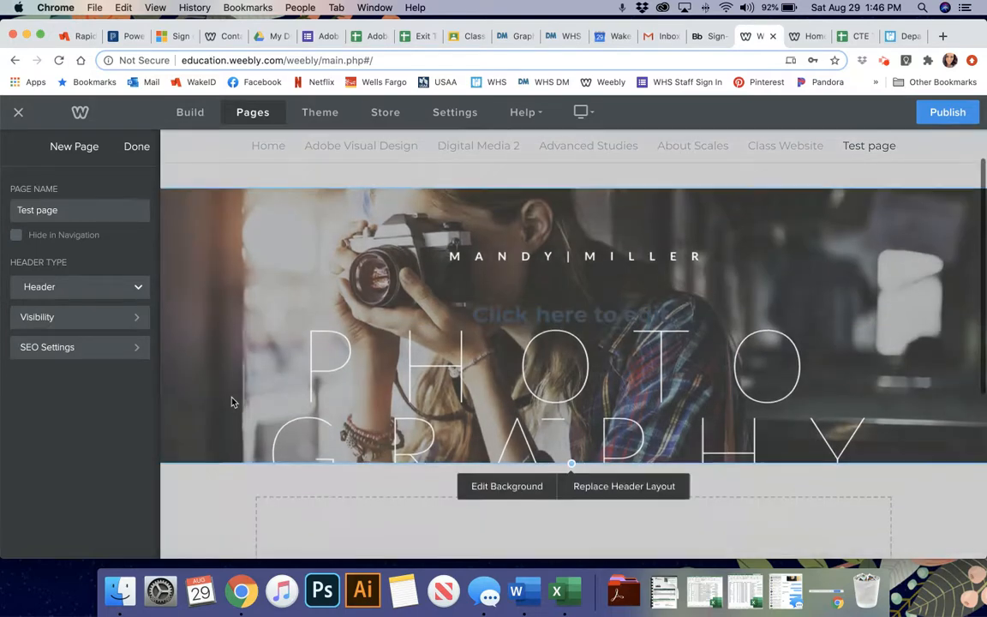
left_click(487, 485)
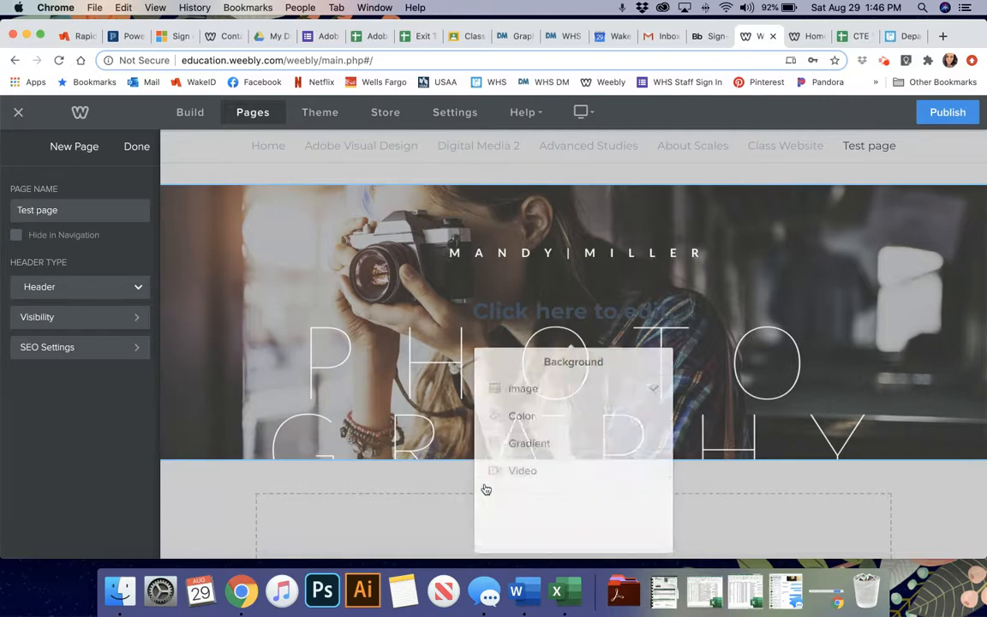
left_click(544, 387)
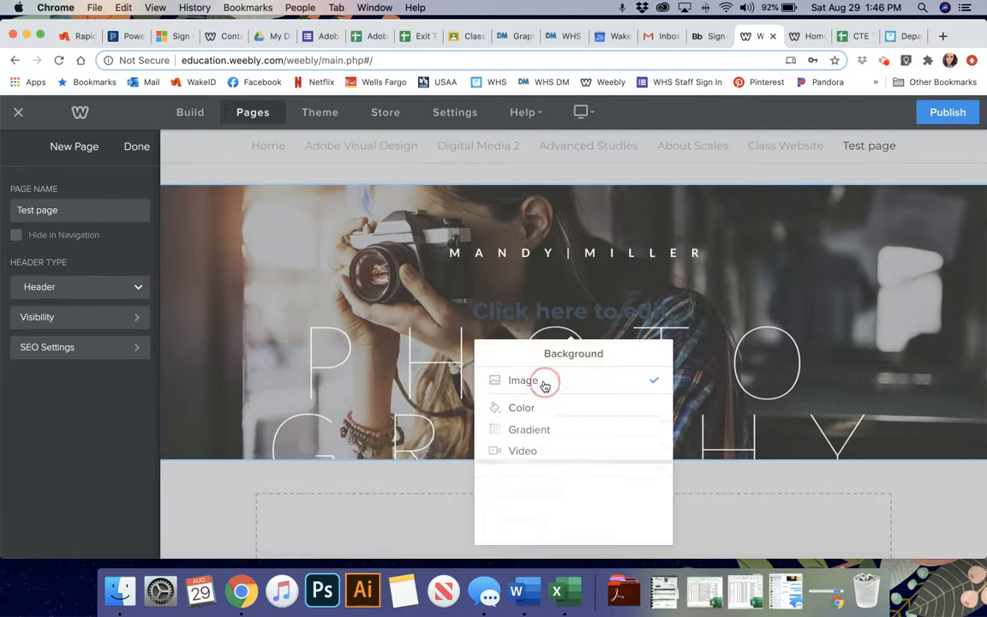
left_click(530, 433)
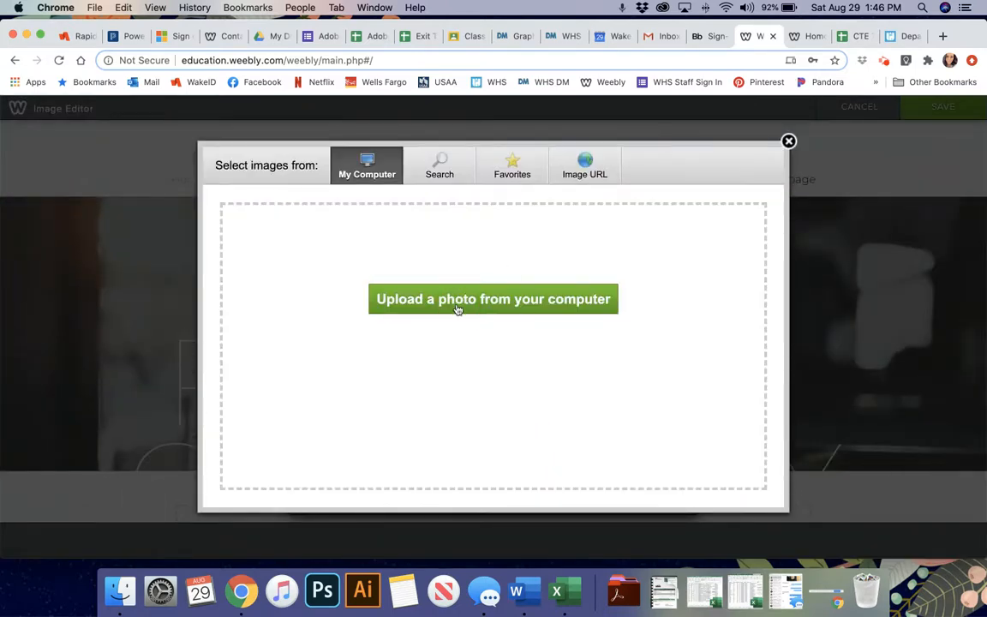
left_click(457, 300)
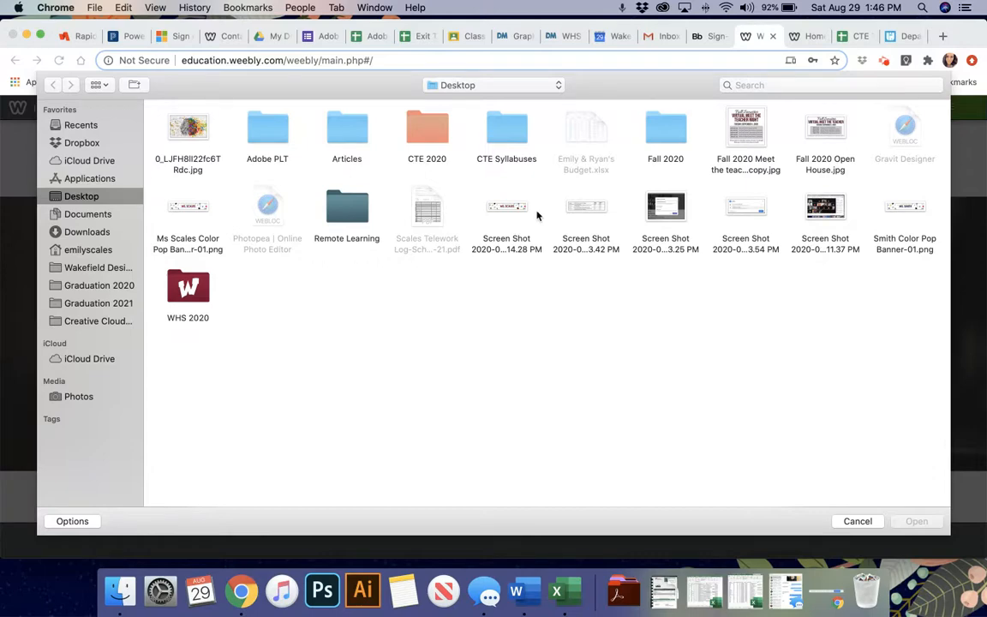
left_click(190, 210)
double_click(190, 210)
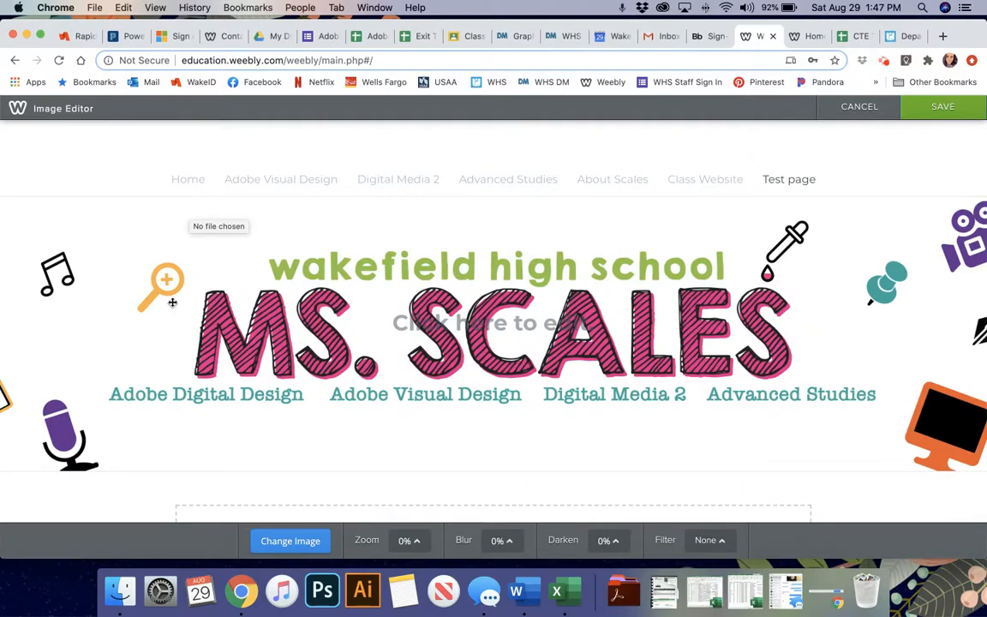
Try out the banner's zoom control and a 100% blur, and return the blur to 0%.
left_click(415, 541)
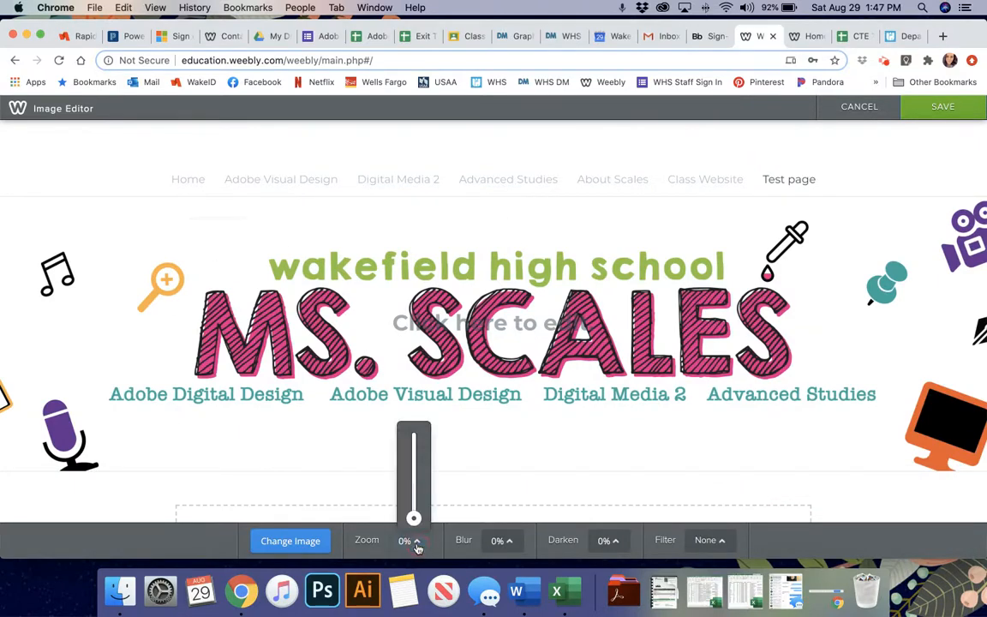
left_click_drag(412, 518, 420, 559)
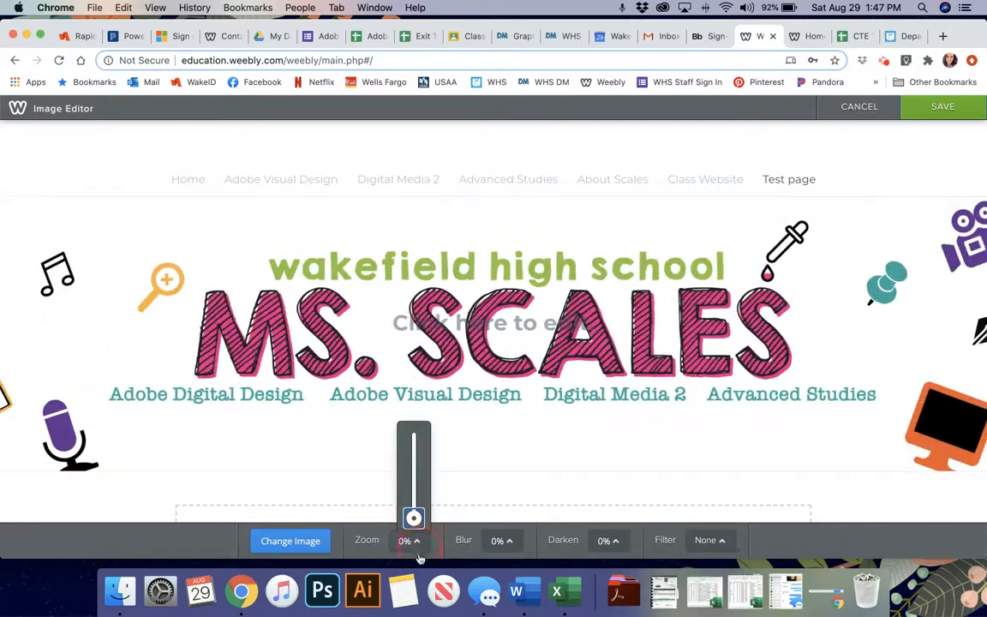
left_click(506, 540)
left_click(507, 535)
left_click(506, 533)
left_click_drag(506, 520, 514, 417)
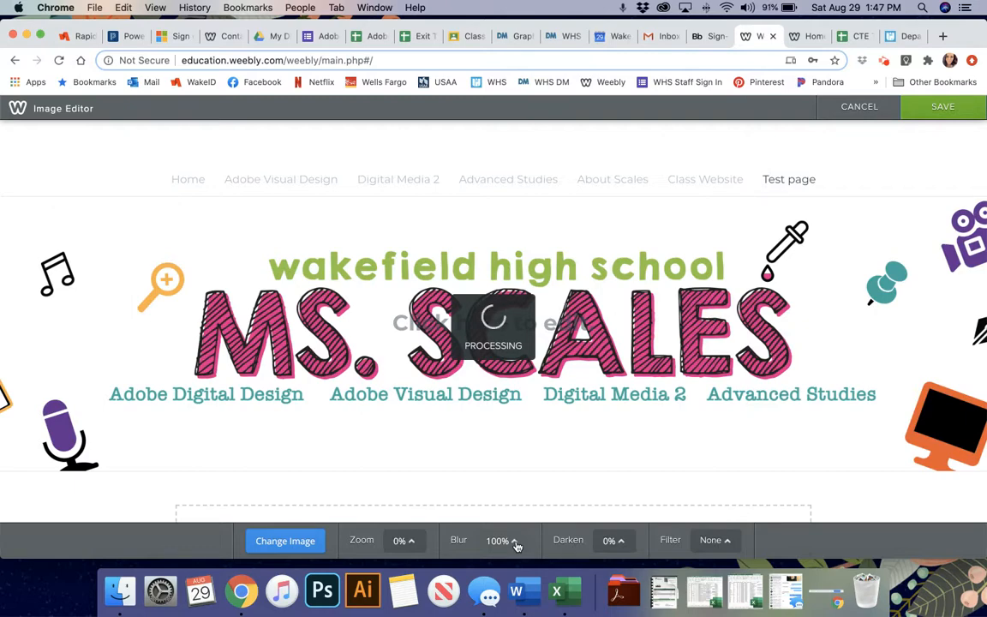
left_click(620, 542)
mouse_move(619, 517)
left_mouse_down()
mouse_move(624, 439)
mouse_move(619, 517)
left_mouse_up()
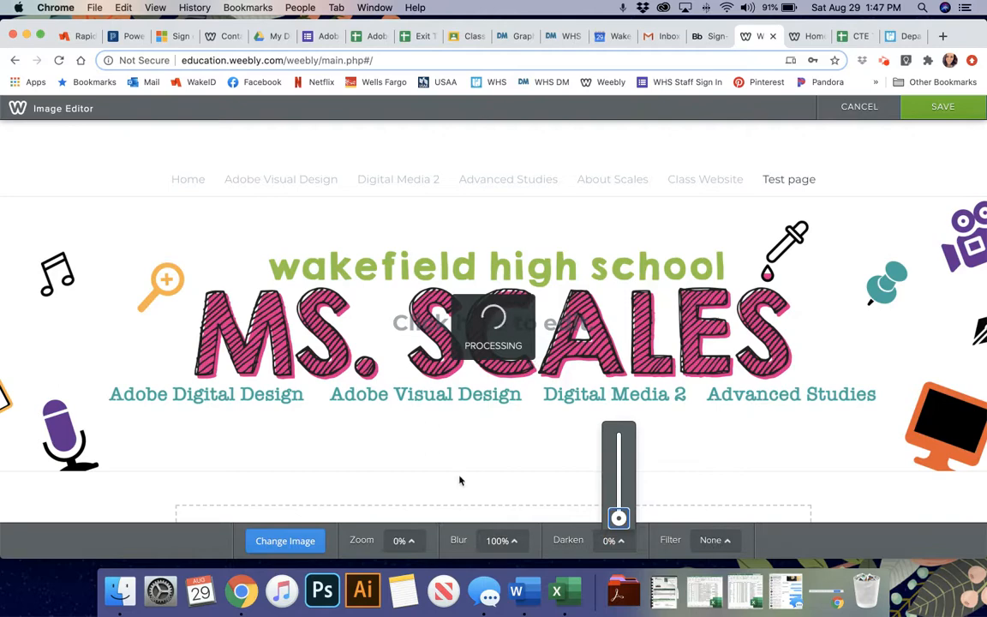
left_click(503, 540)
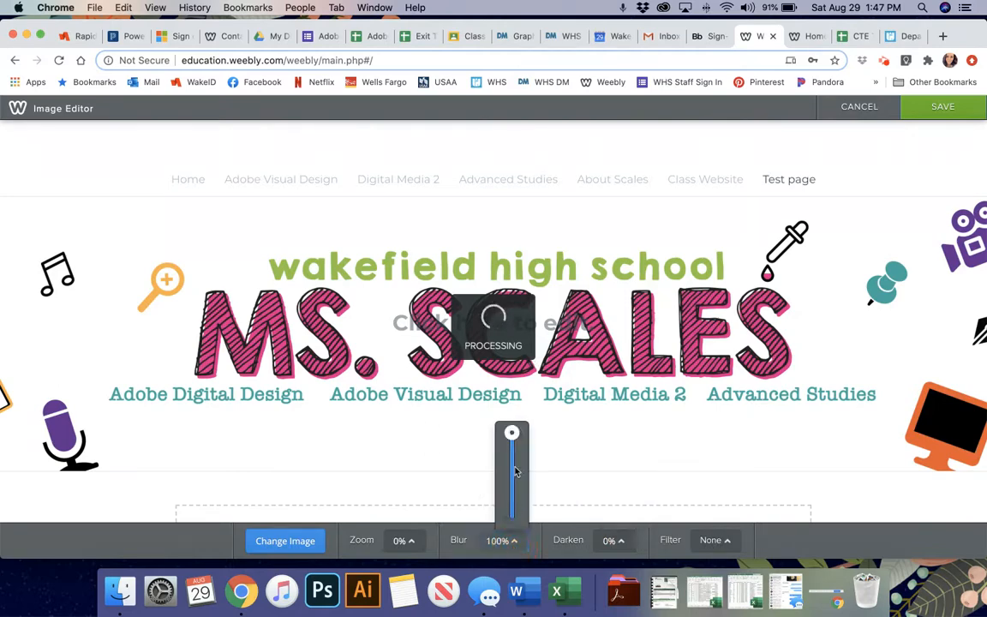
left_click_drag(510, 436, 512, 534)
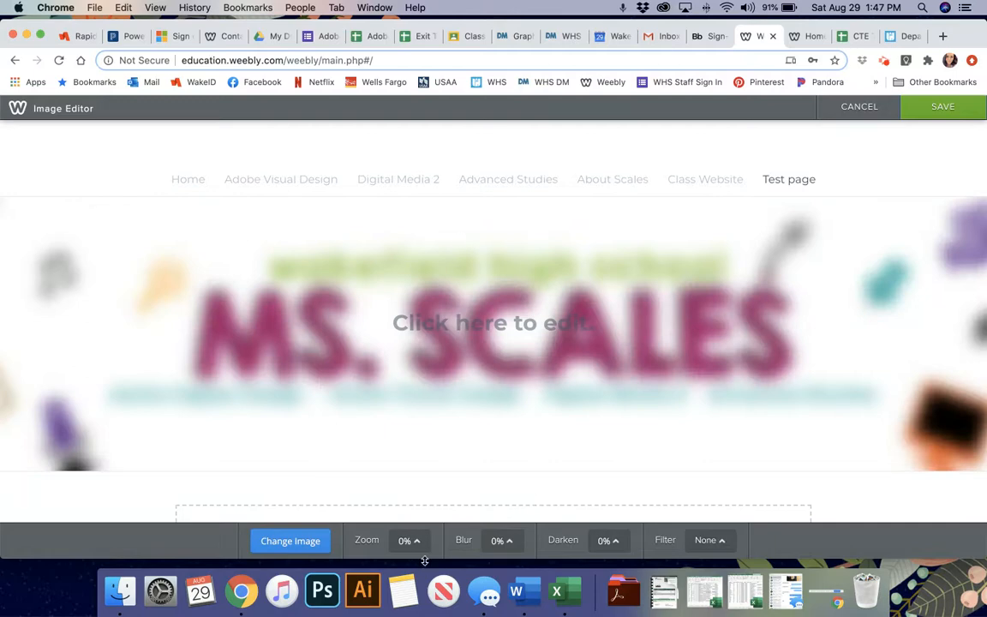
Try darkening the banner to 100% and return the darken amount to 0%.
left_click(600, 540)
left_click_drag(612, 516, 617, 412)
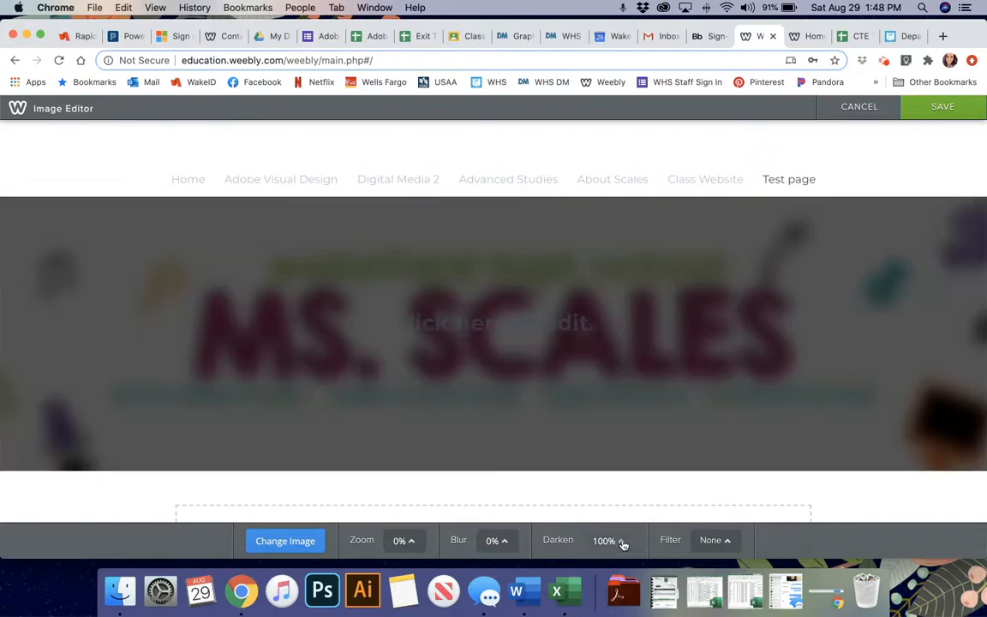
left_click(617, 540)
left_click_drag(618, 439, 619, 561)
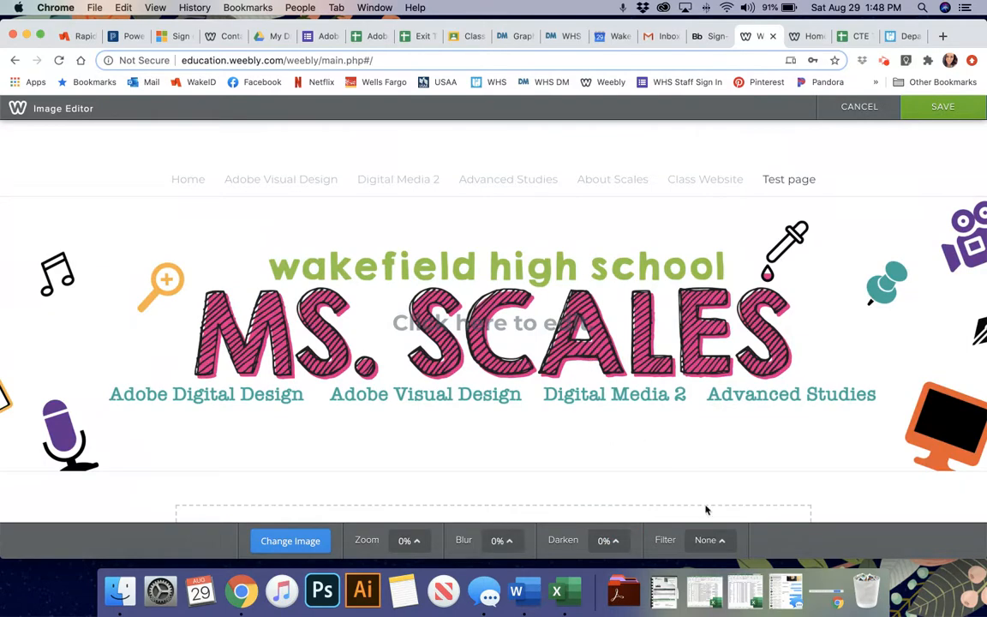
Try the Vignette filter on the banner, reset the filter to None and save the image.
left_click(711, 541)
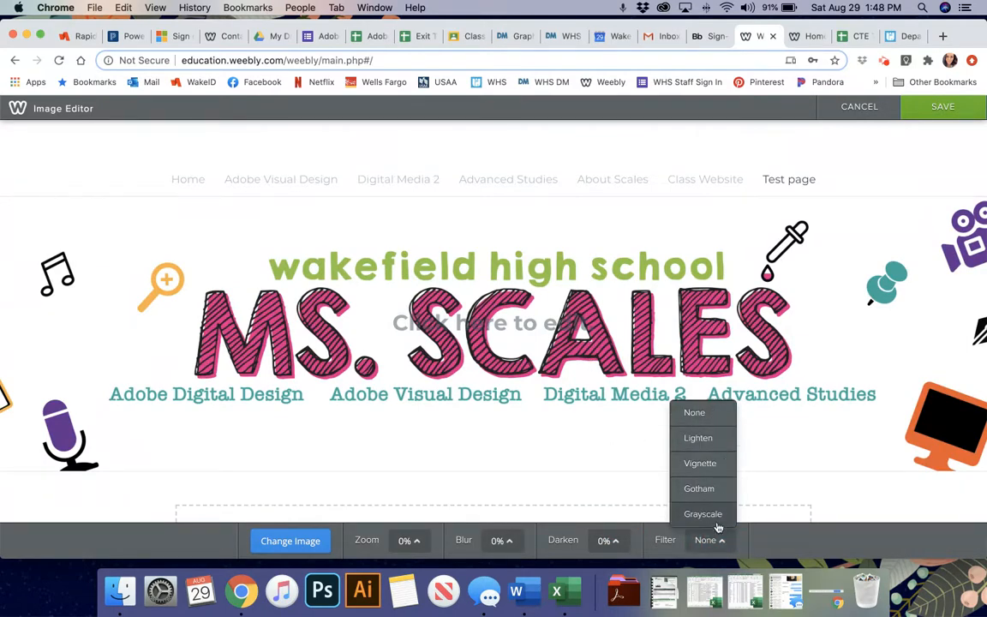
left_click(708, 474)
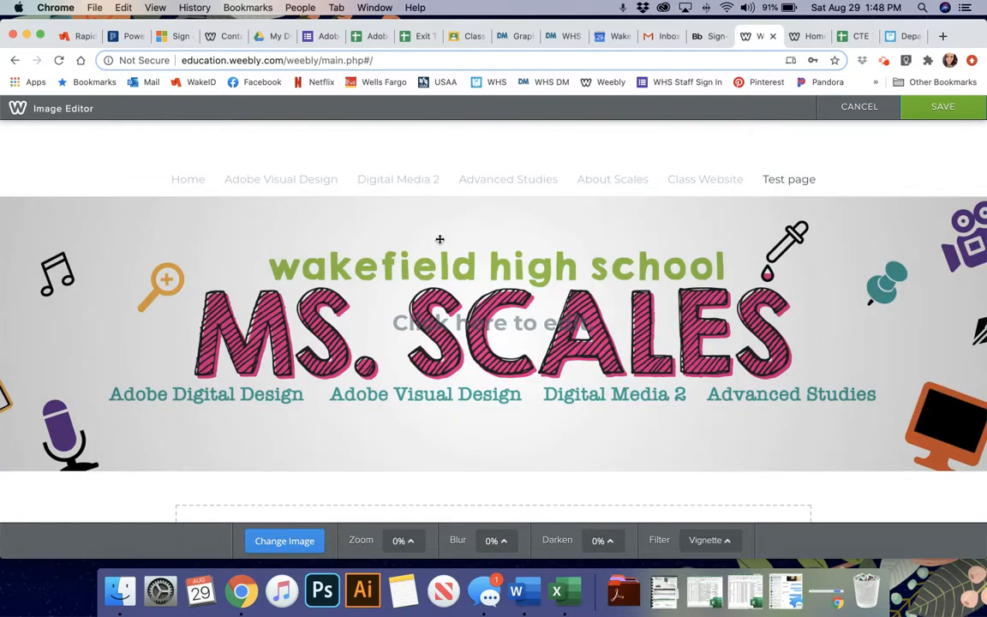
left_click(717, 540)
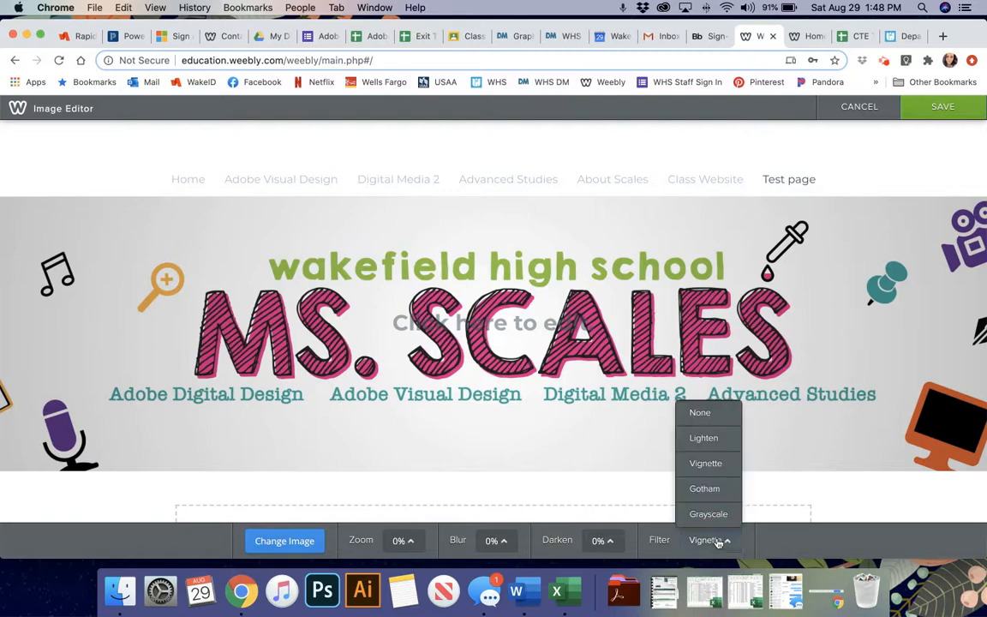
left_click(705, 415)
left_click(934, 110)
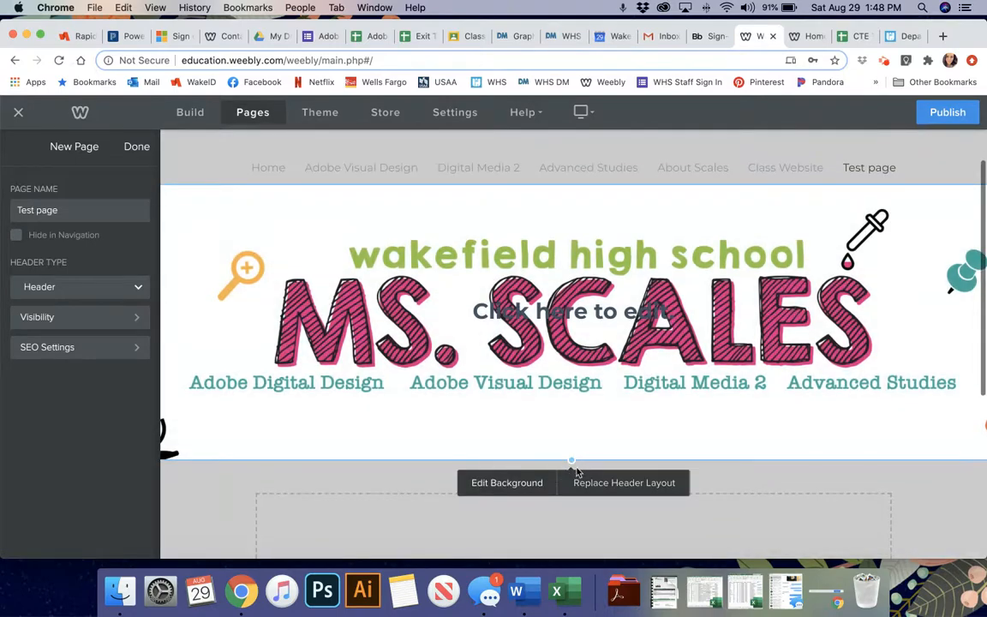
Delete the placeholder title text from the header and shorten the header so it fits the full banner.
left_click_drag(577, 459, 581, 294)
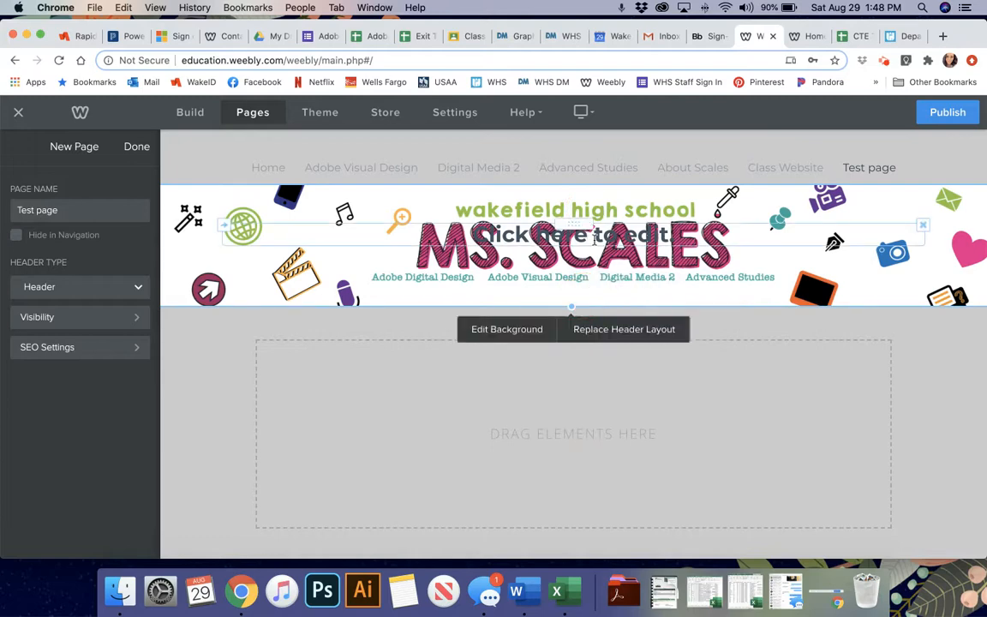
left_click(923, 224)
left_click(906, 197)
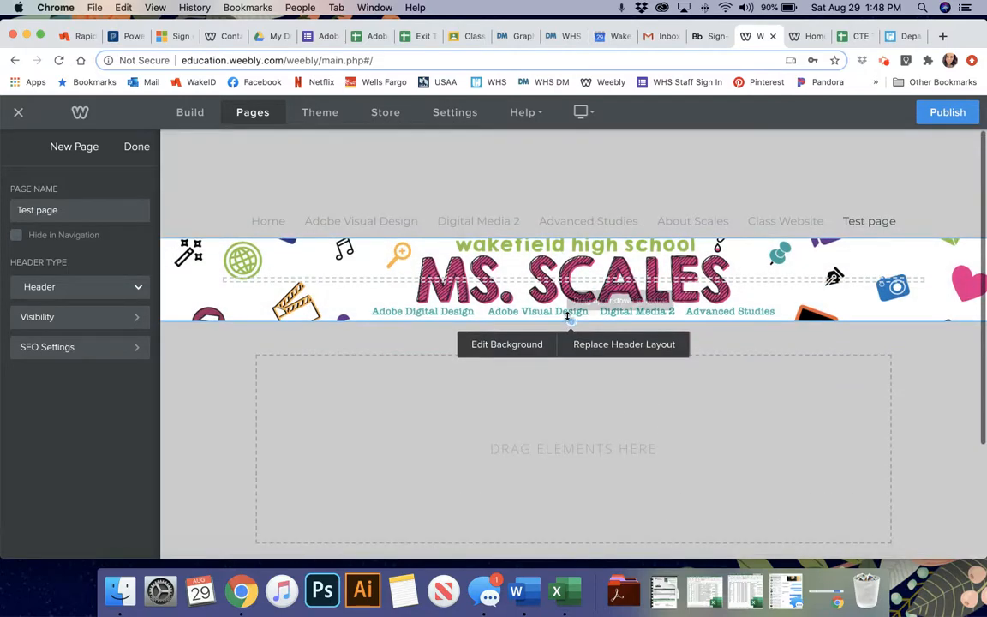
left_click_drag(572, 326, 579, 379)
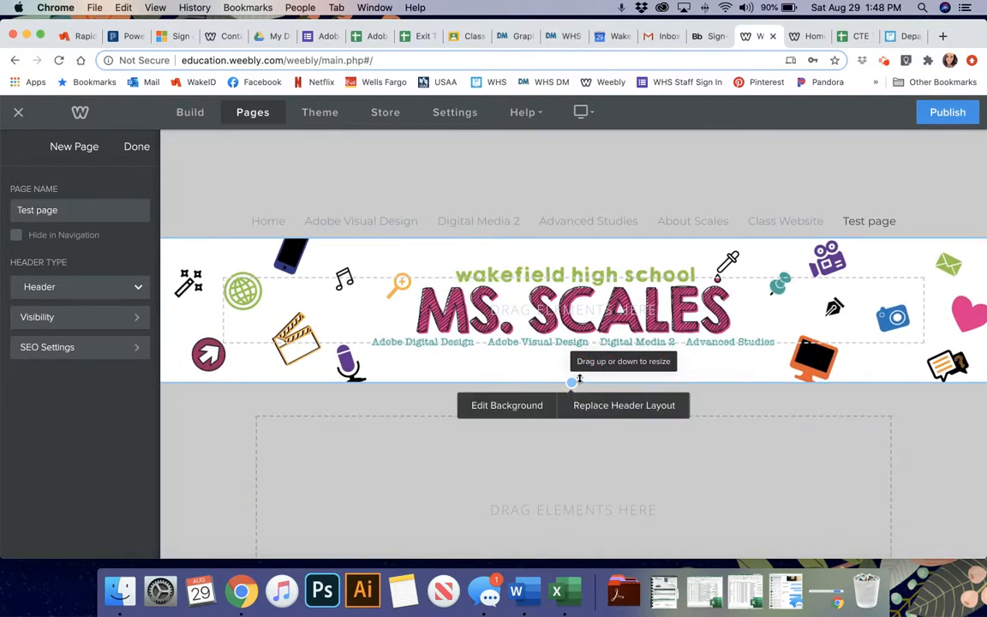
Try selecting the Ad Studies Weekly Email and Weekly Assignments pages for saving the header background, and cancel without applying it.
left_click(510, 406)
left_click(558, 520)
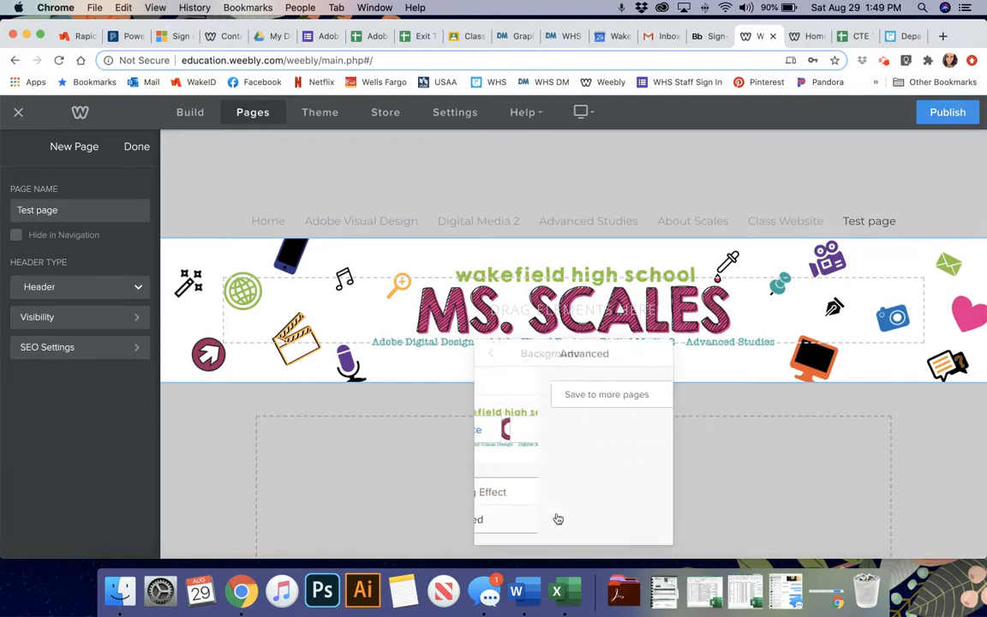
left_click(573, 396)
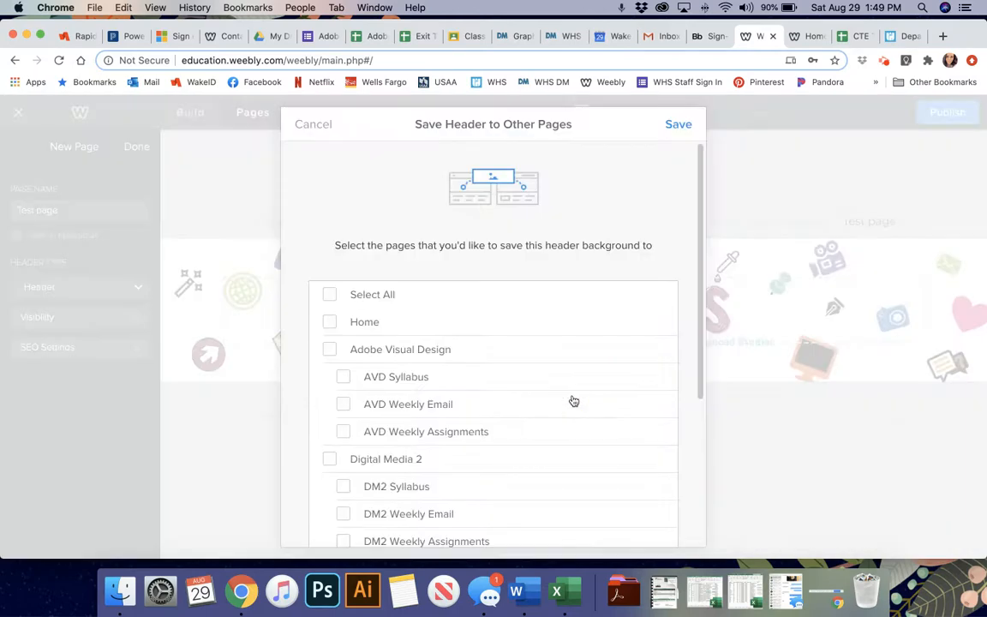
scroll(513, 412, "down", 3)
scroll(513, 412, "down", 1)
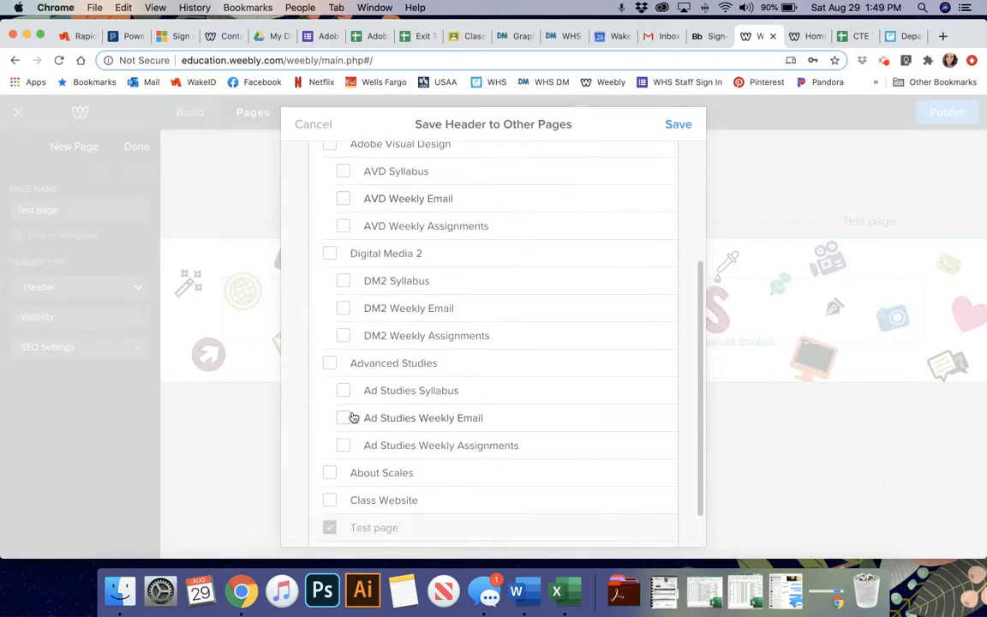
left_click(343, 445)
left_click(343, 418)
left_click(344, 443)
left_click(343, 419)
left_click(310, 125)
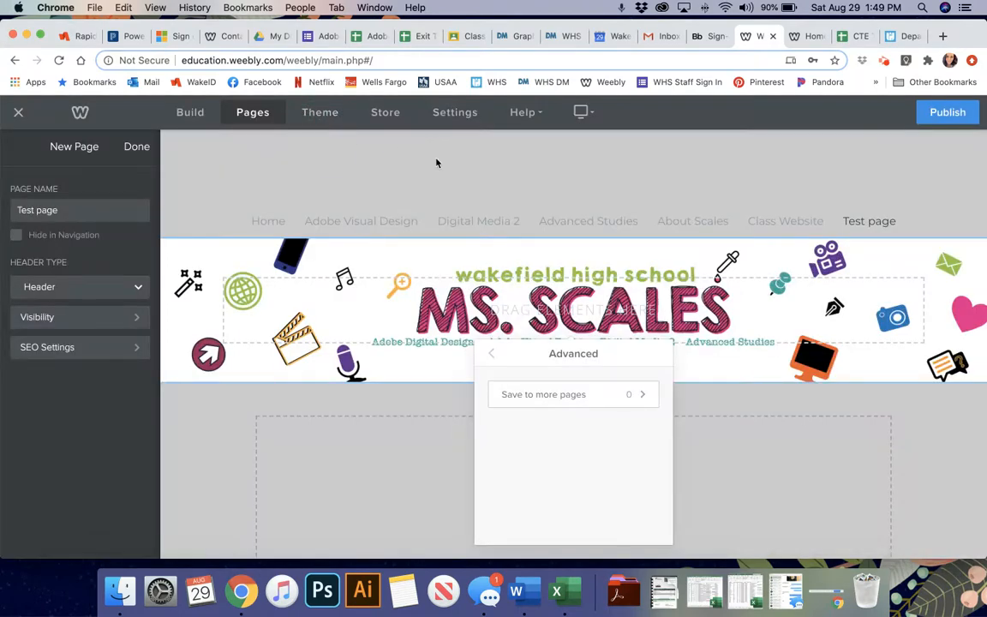
left_click(494, 362)
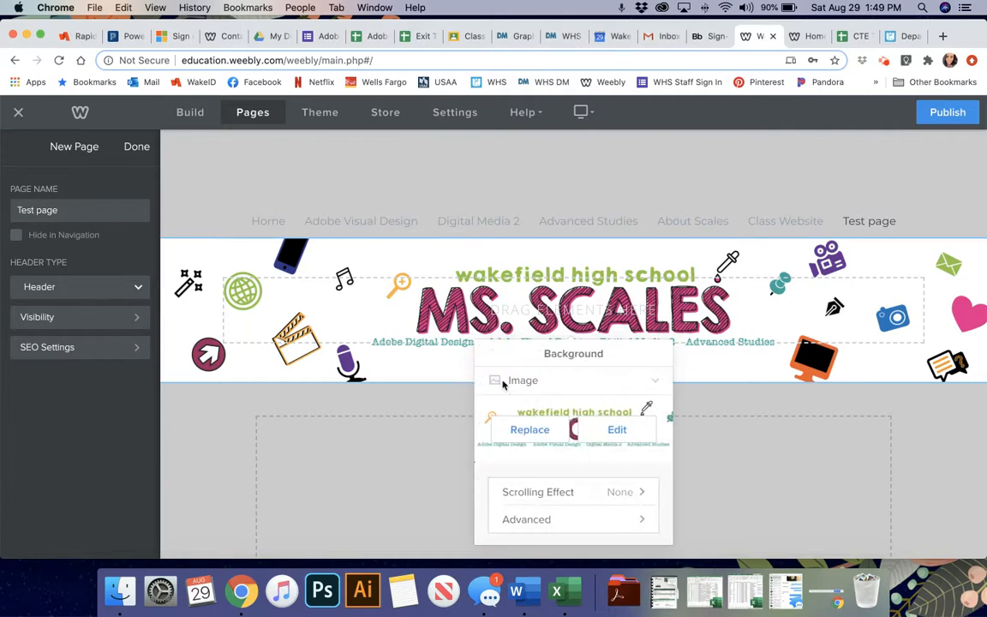
Set the header background's scrolling effect to Reveal and close the background settings.
left_click(562, 498)
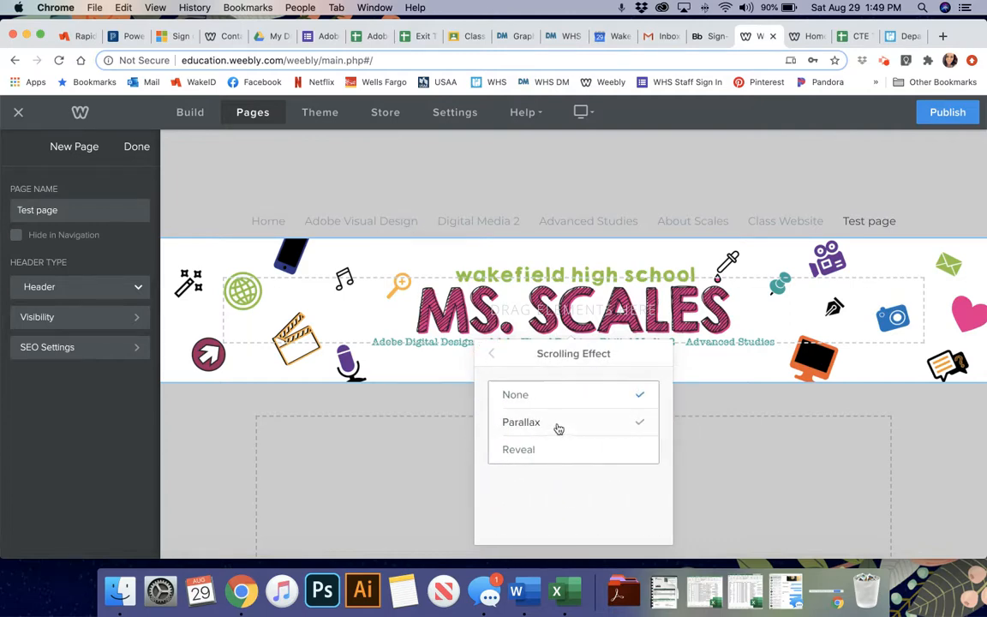
left_click(553, 455)
left_click(502, 193)
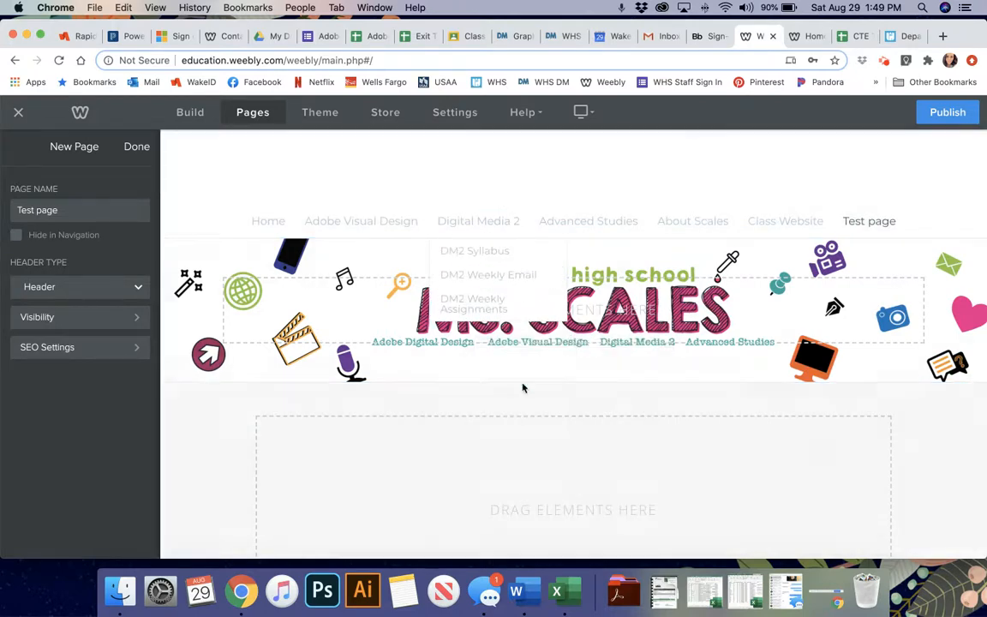
Preview the header while scrolling, set the header background's scrolling effect to None, and close the background settings.
scroll(523, 388, "down", 3)
scroll(523, 388, "up", 3)
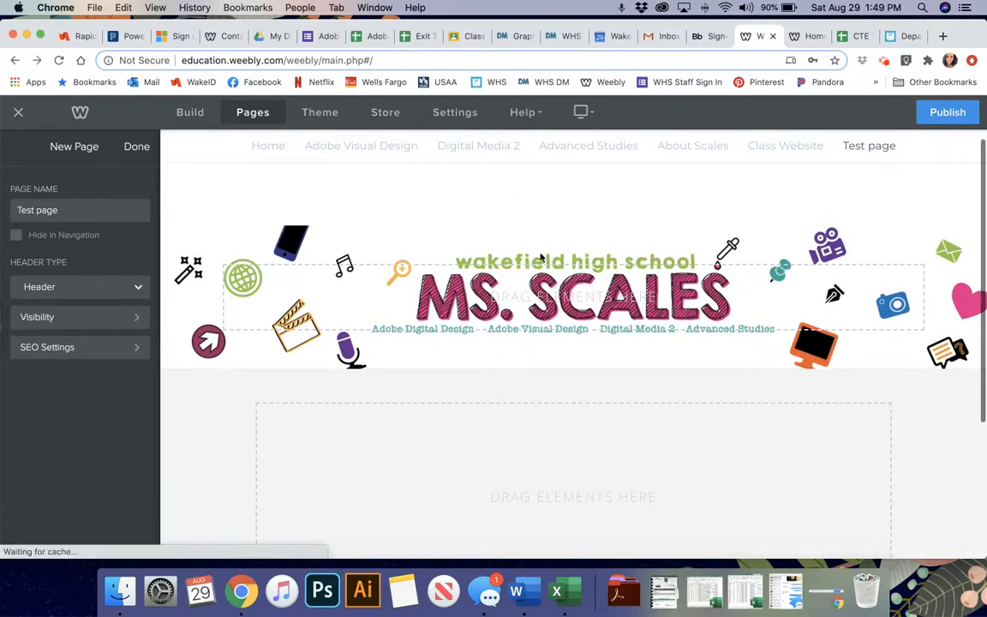
left_click(522, 363)
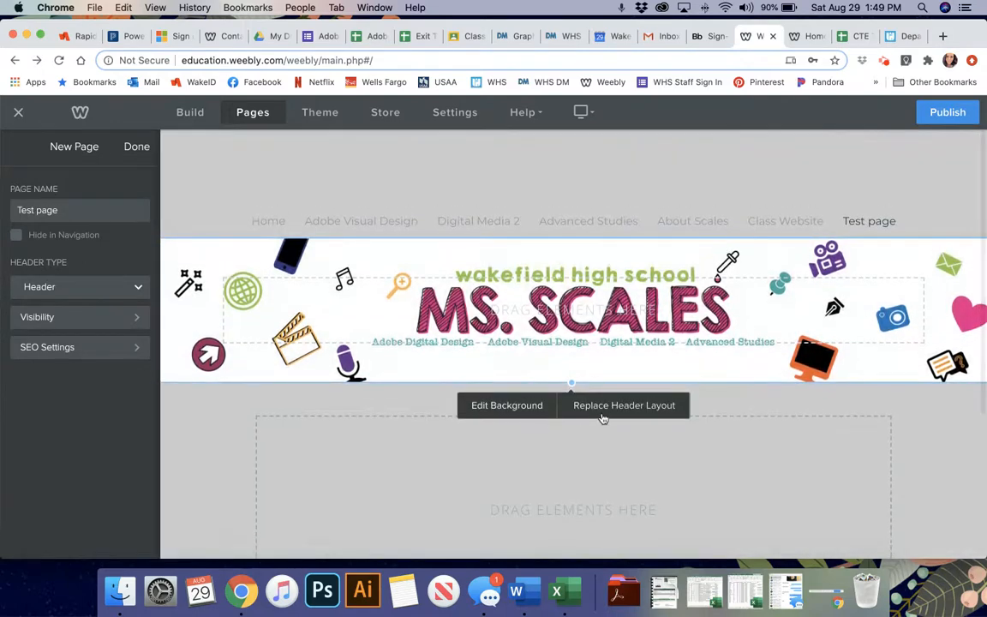
left_click(517, 410)
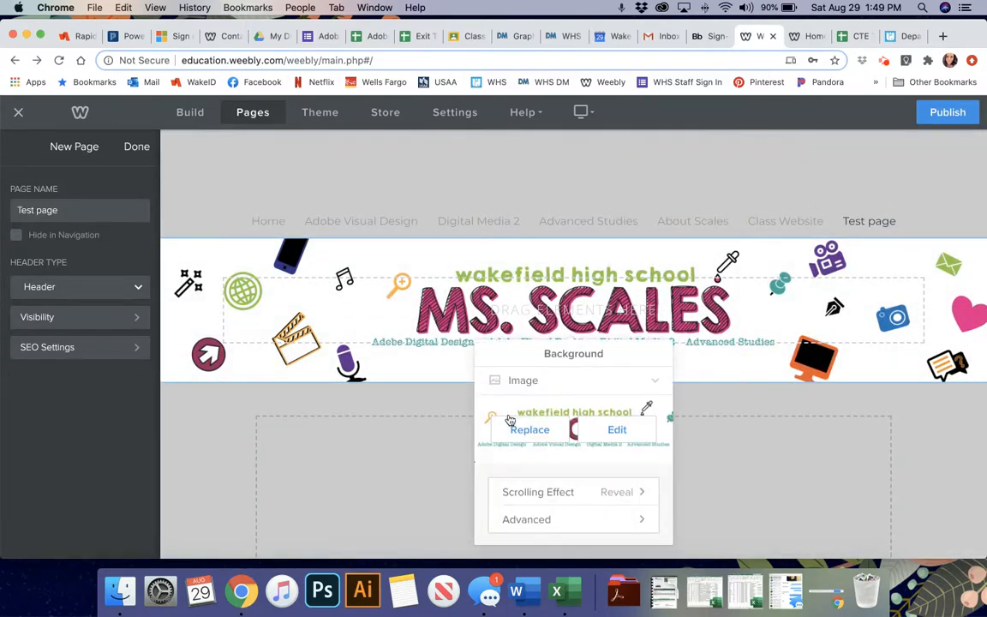
left_click(625, 490)
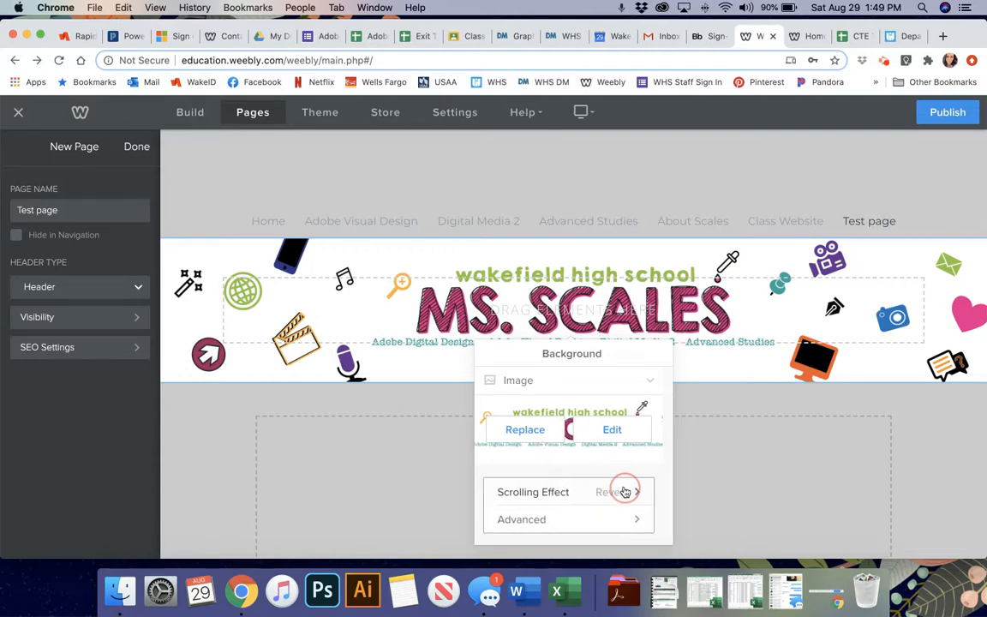
left_click(591, 401)
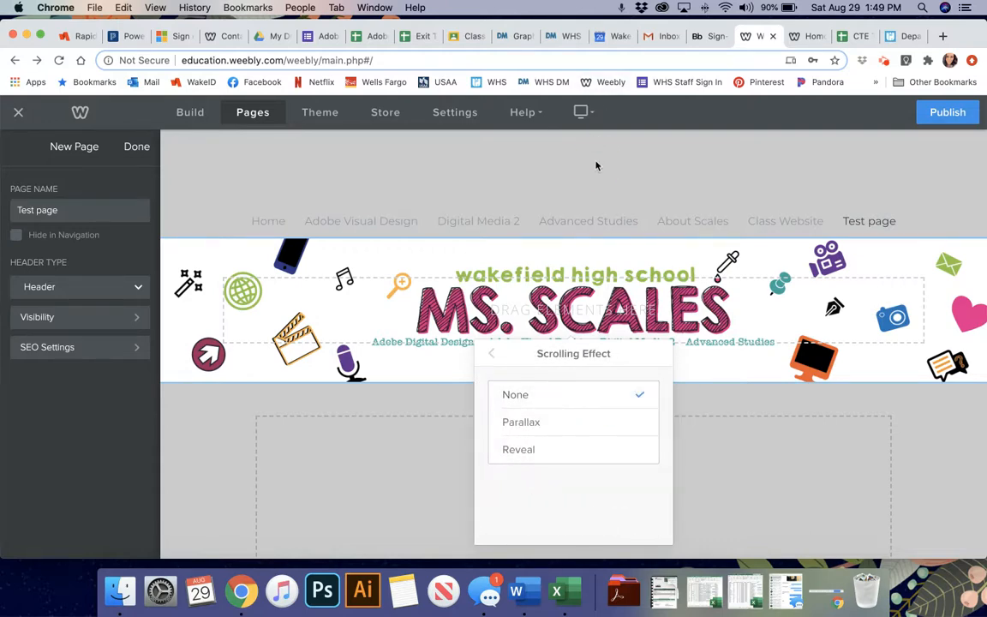
left_click(596, 164)
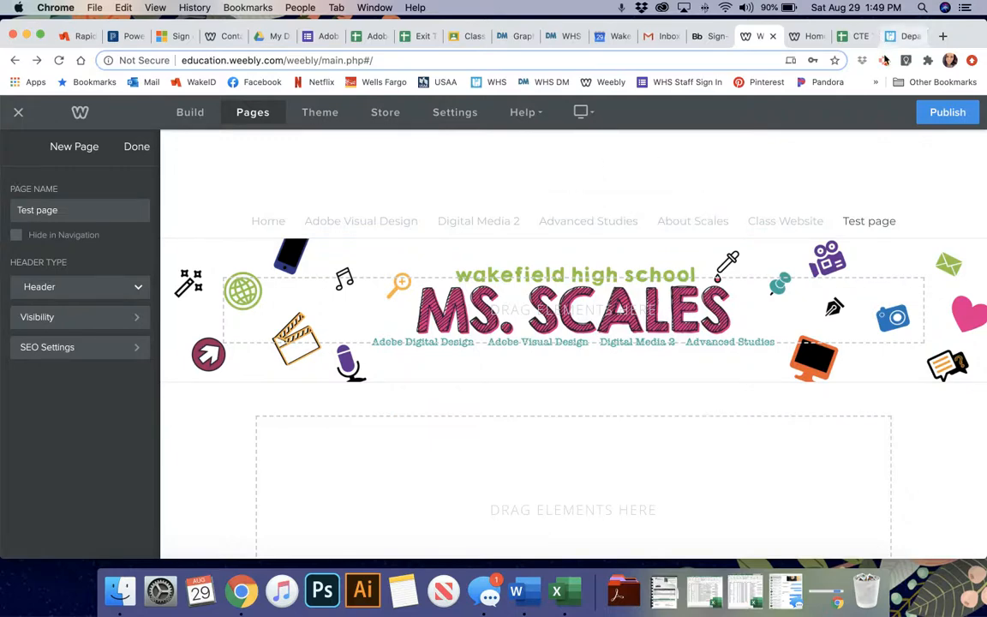